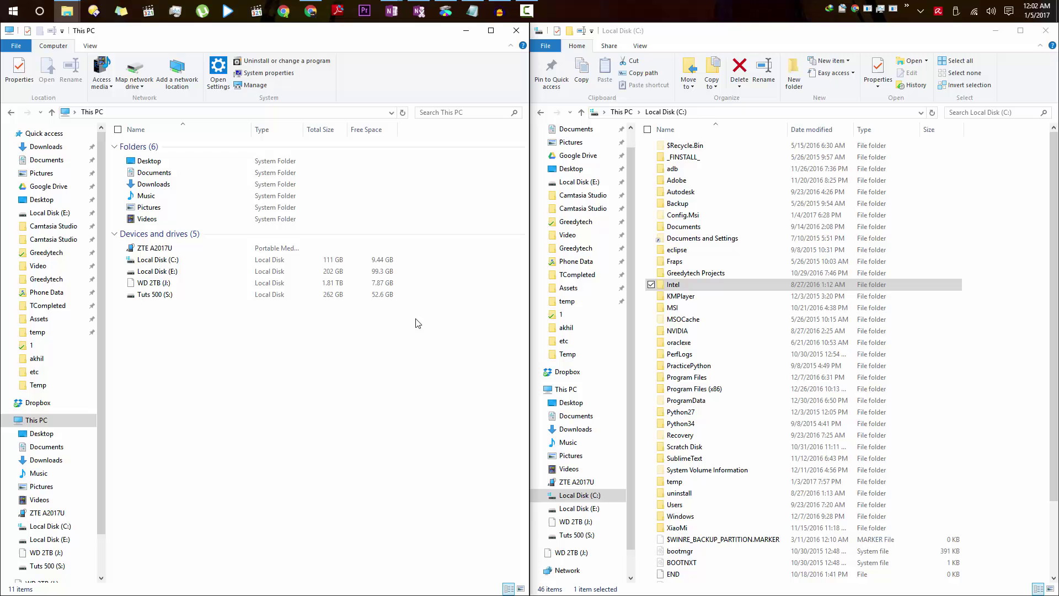
# Step: Open the ZTE A2017U phone to view its storage, then return to This PC
pyautogui.click(275, 253)
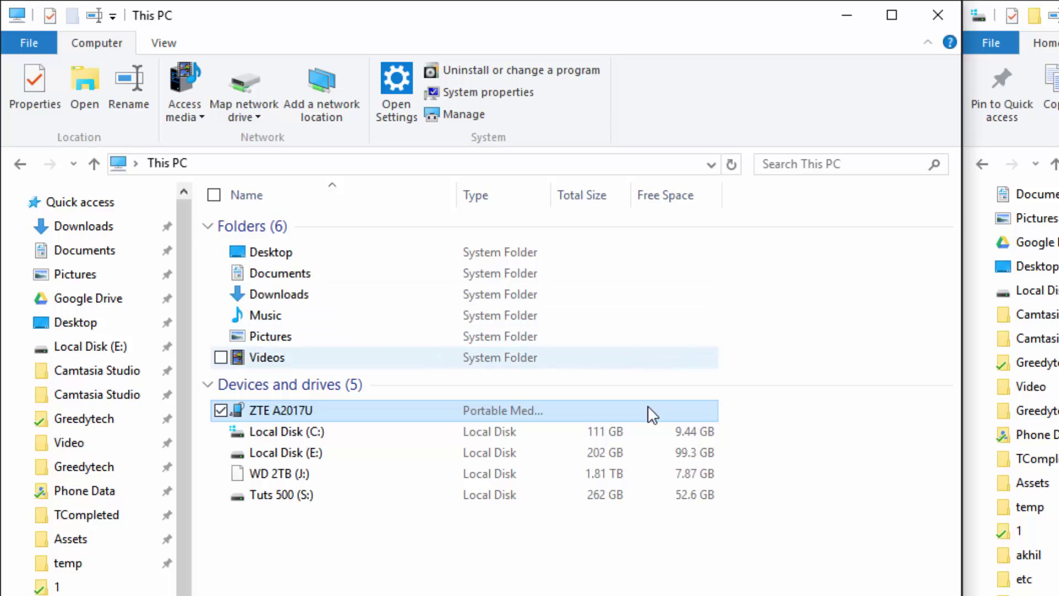
pyautogui.doubleClick(630, 406)
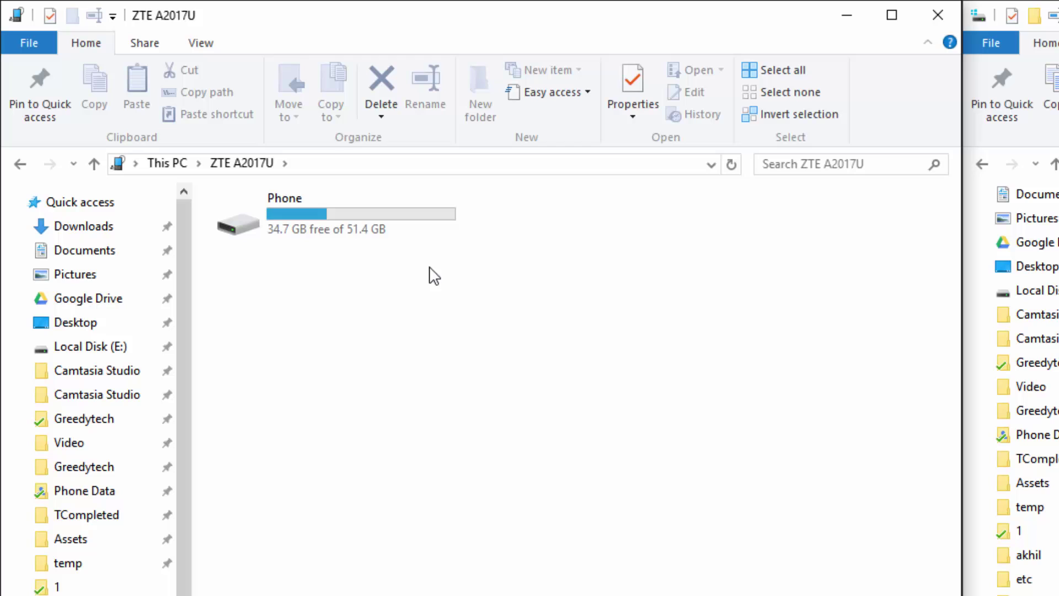
pyautogui.hotkey('alt', 'Left')
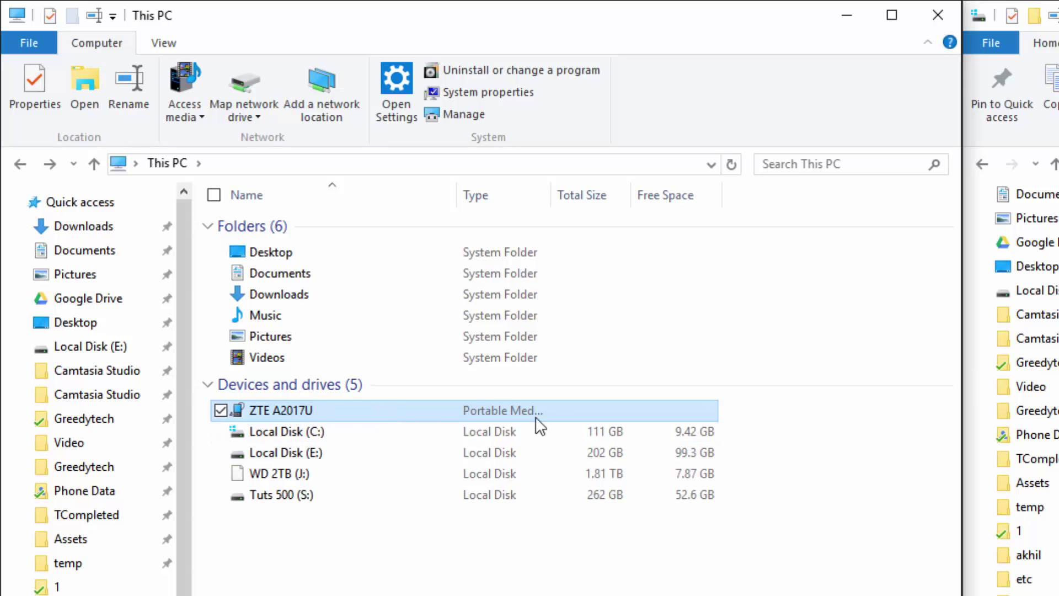
# Step: Browse from Local Disk (C:) into the Windows folder, then into INF
pyautogui.click(579, 136)
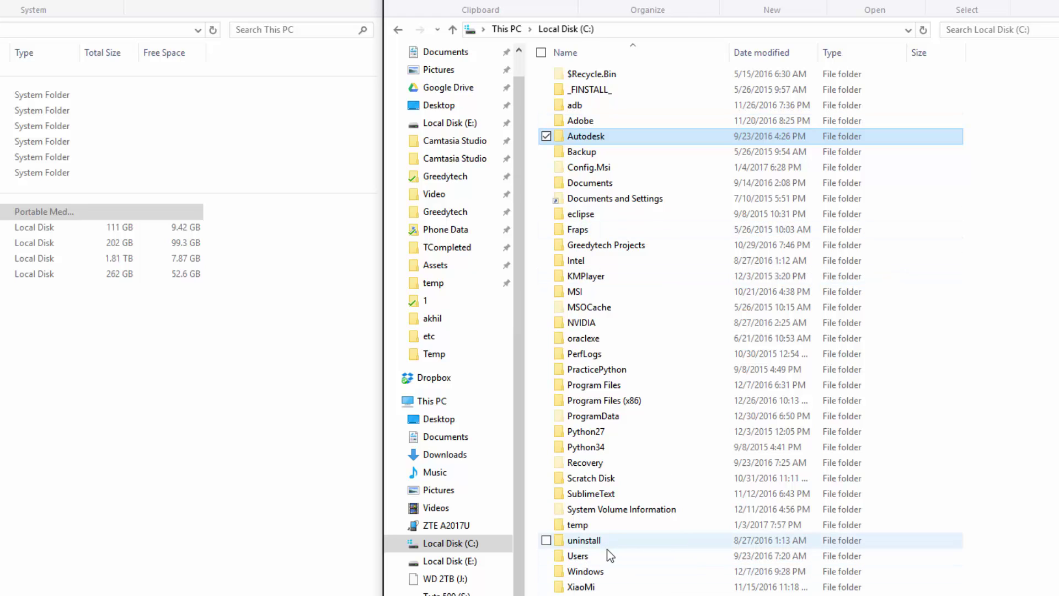
pyautogui.doubleClick(597, 571)
pyautogui.click(645, 323)
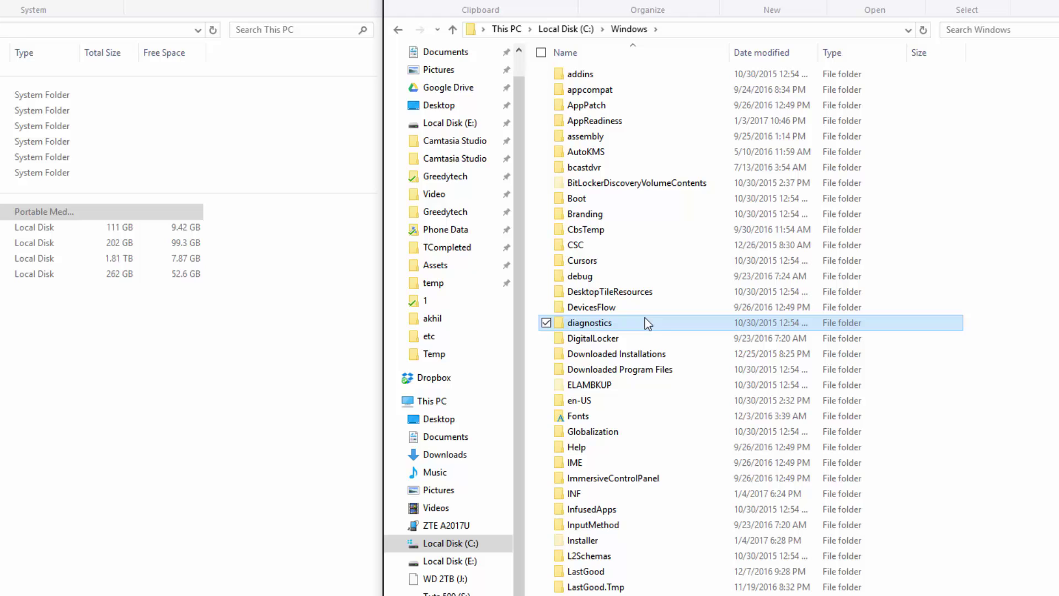
pyautogui.click(584, 492)
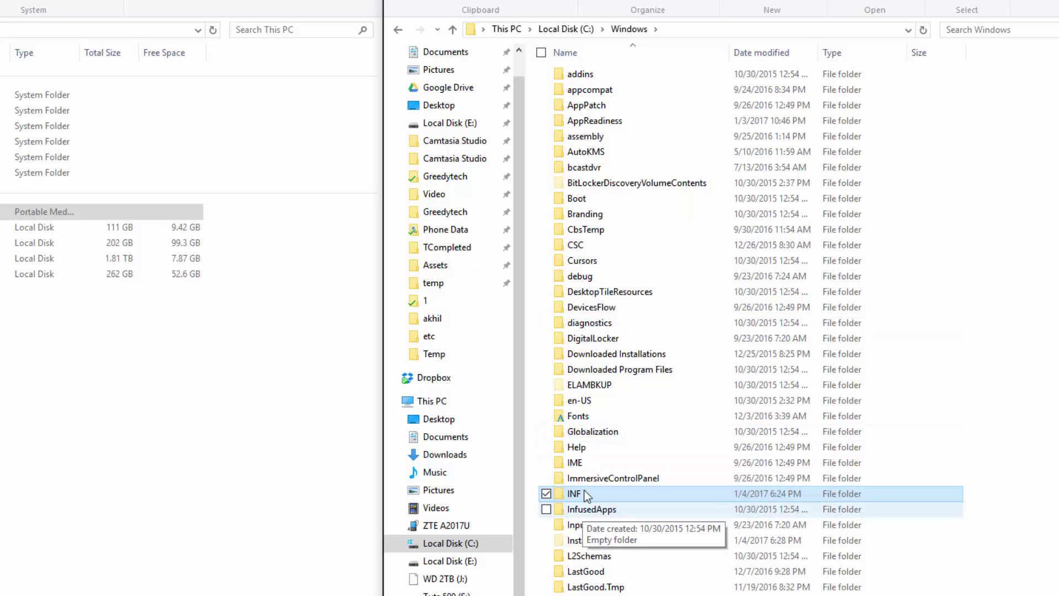
pyautogui.doubleClick(585, 494)
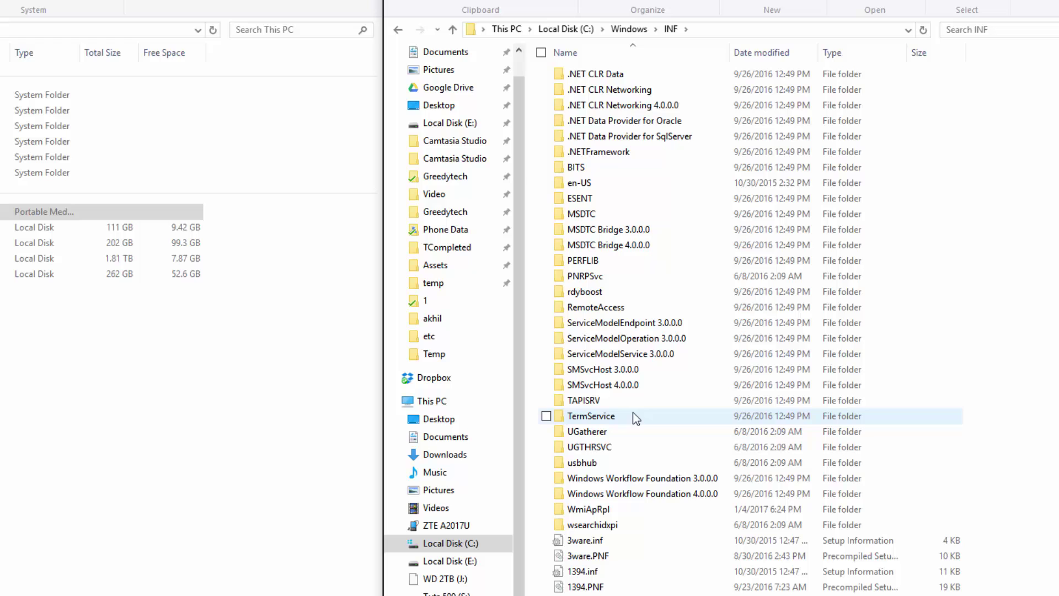
pyautogui.moveTo(591, 416)
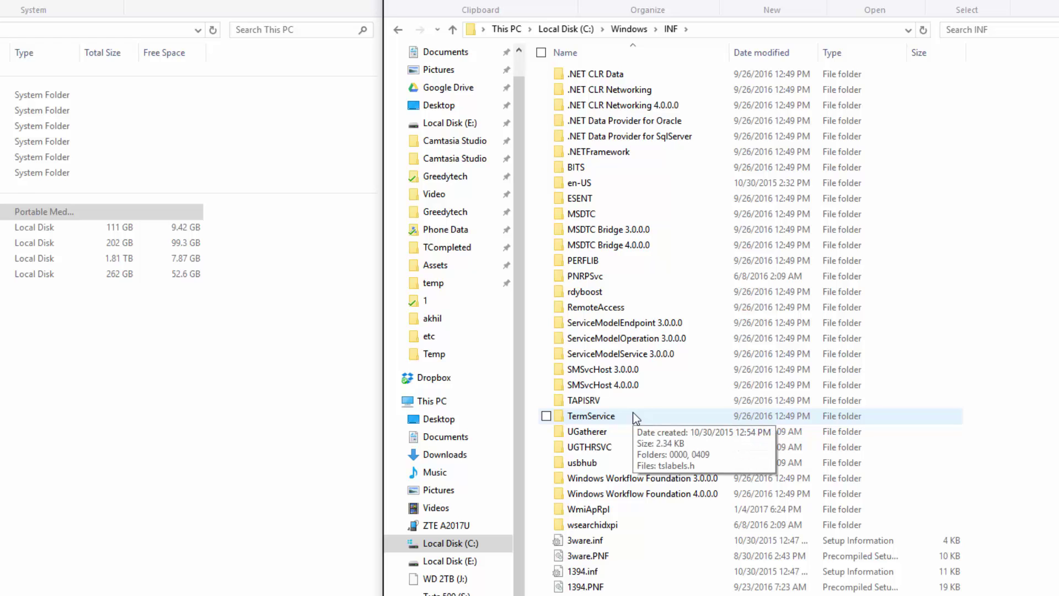
# Step: Search the INF folder for *mtp and install wpdmtp.inf from the results
pyautogui.click(963, 32)
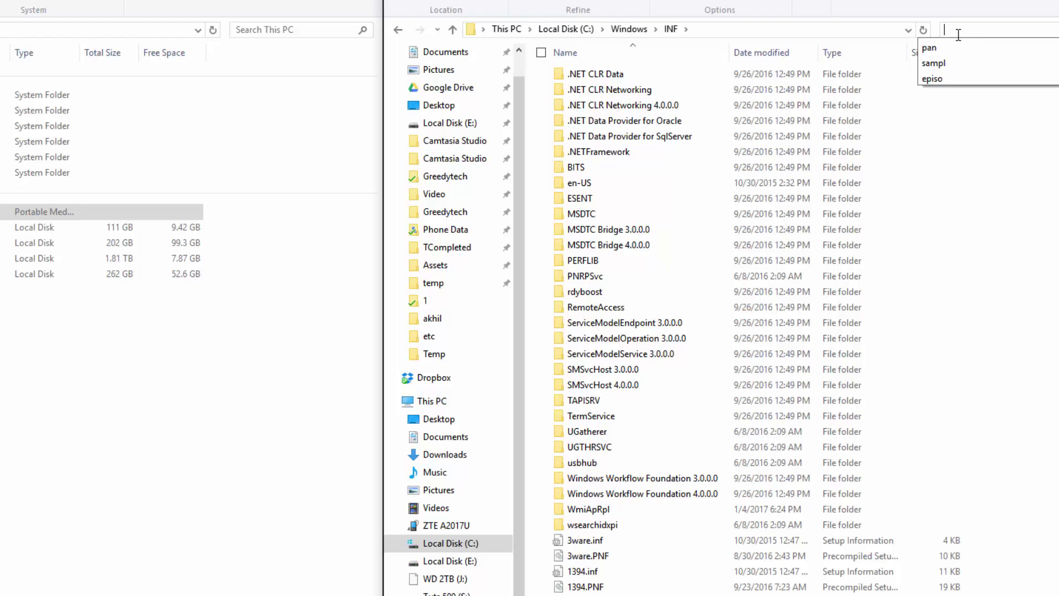
pyautogui.write('*')
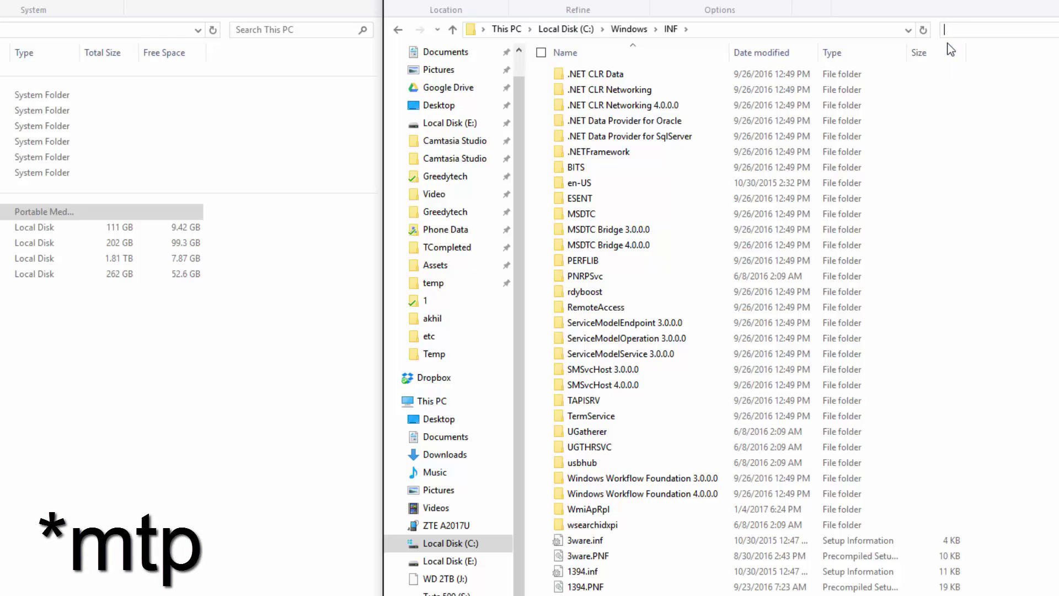
pyautogui.write('mtp')
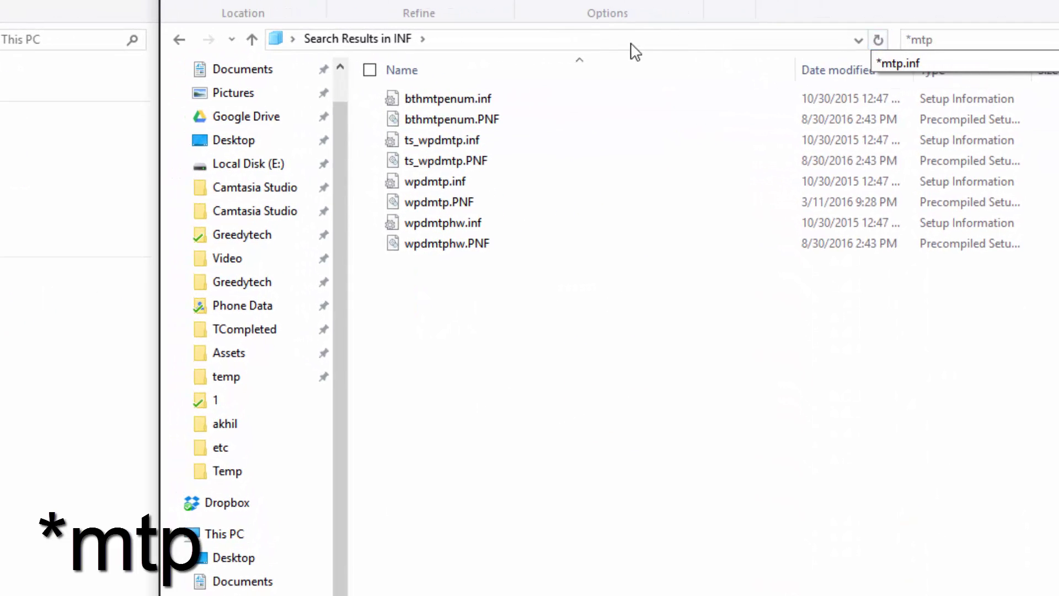
pyautogui.press('Return')
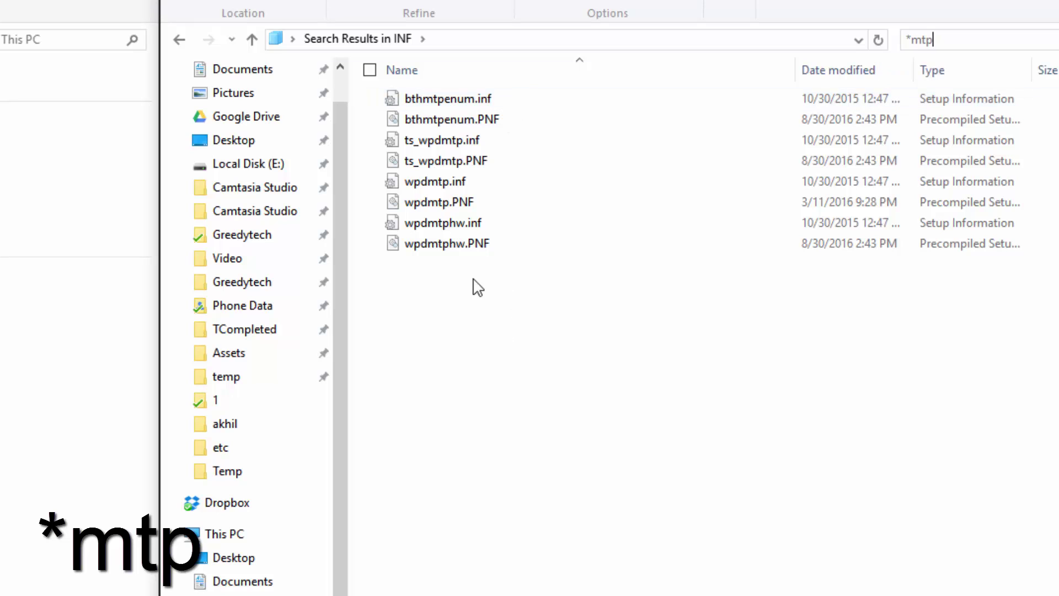
pyautogui.click(449, 189)
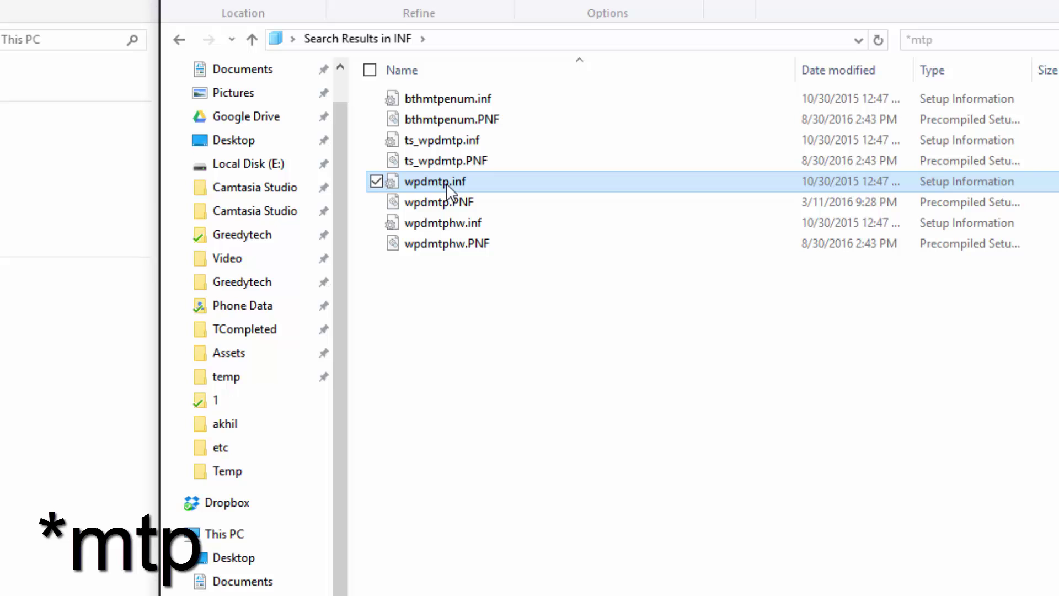
pyautogui.rightClick(450, 191)
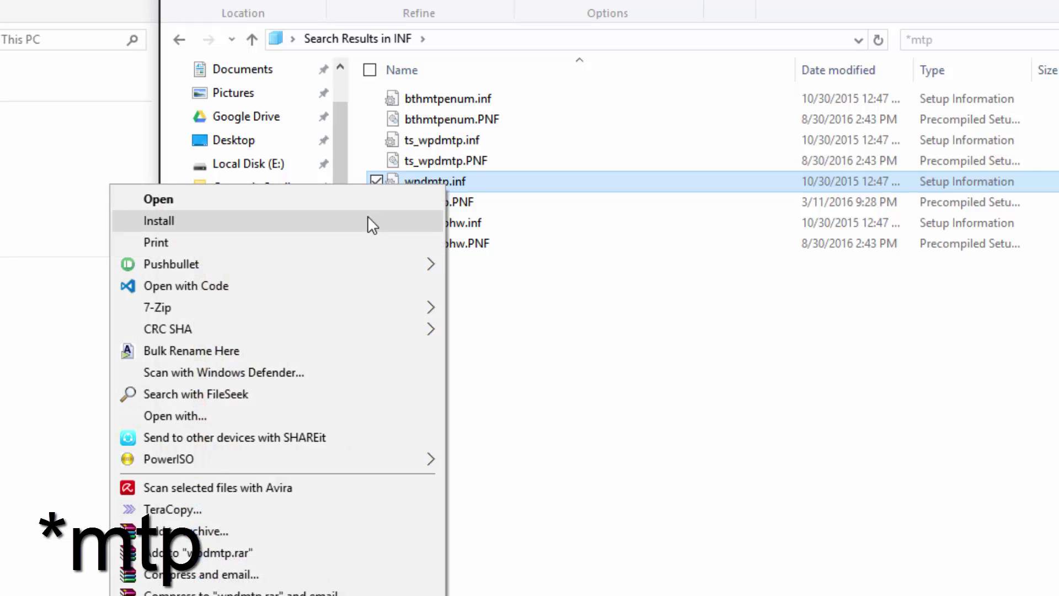
pyautogui.click(369, 220)
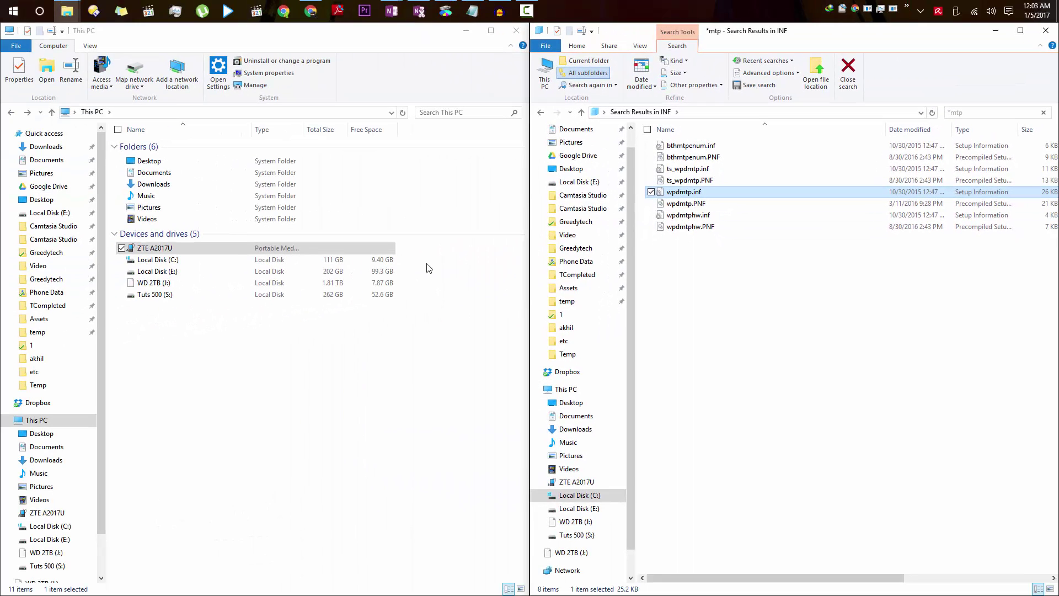
# Step: Reopen ZTE A2017U from This PC to confirm its Phone storage (34.7 GB free of 51.4 GB) shows
pyautogui.click(439, 278)
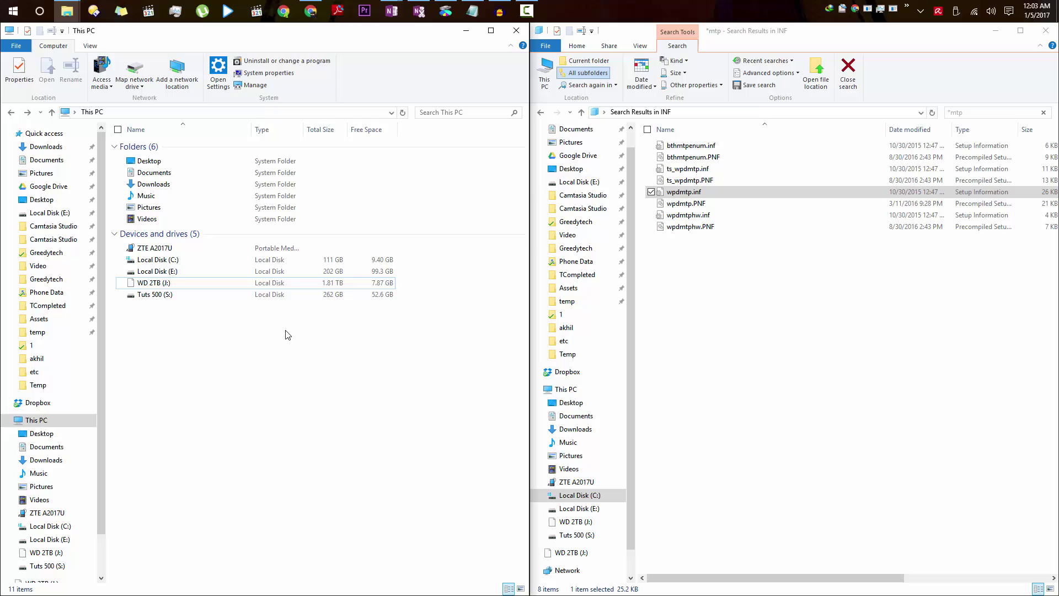
pyautogui.click(191, 251)
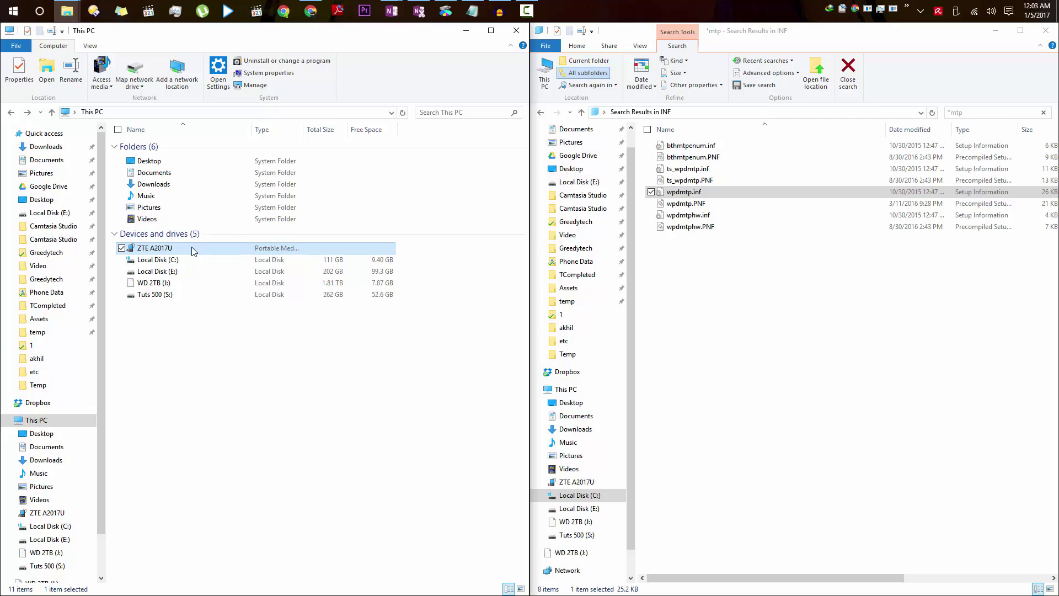
pyautogui.doubleClick(191, 250)
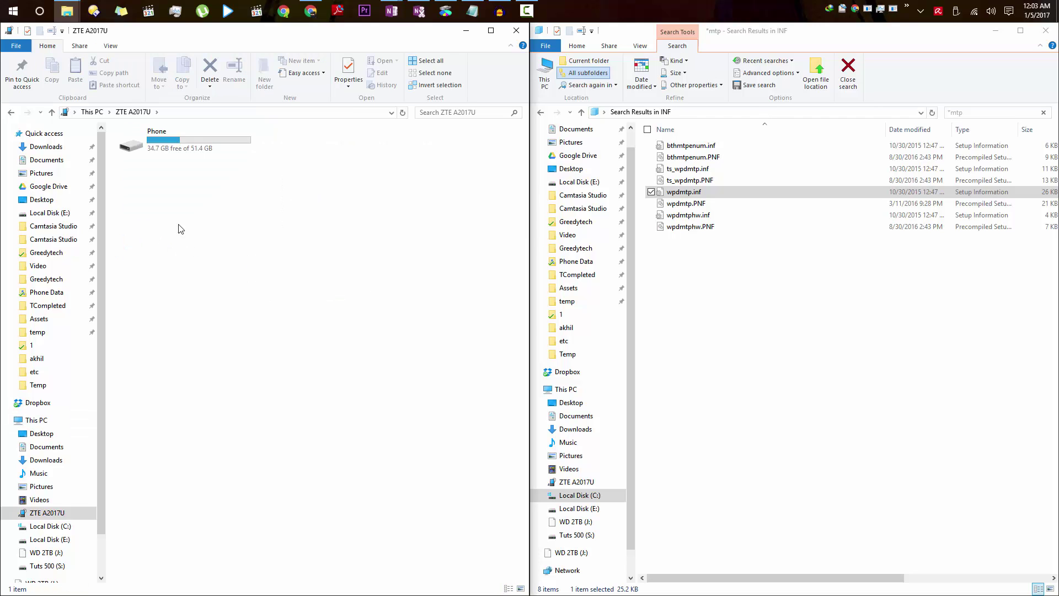
pyautogui.moveTo(176, 224); pyautogui.dragTo(253, 164)
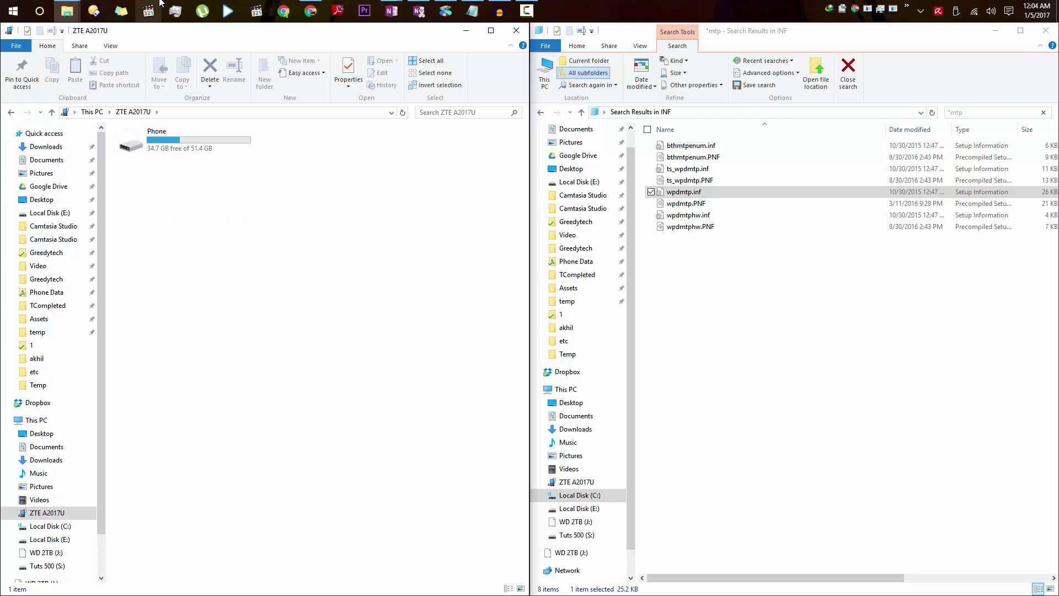